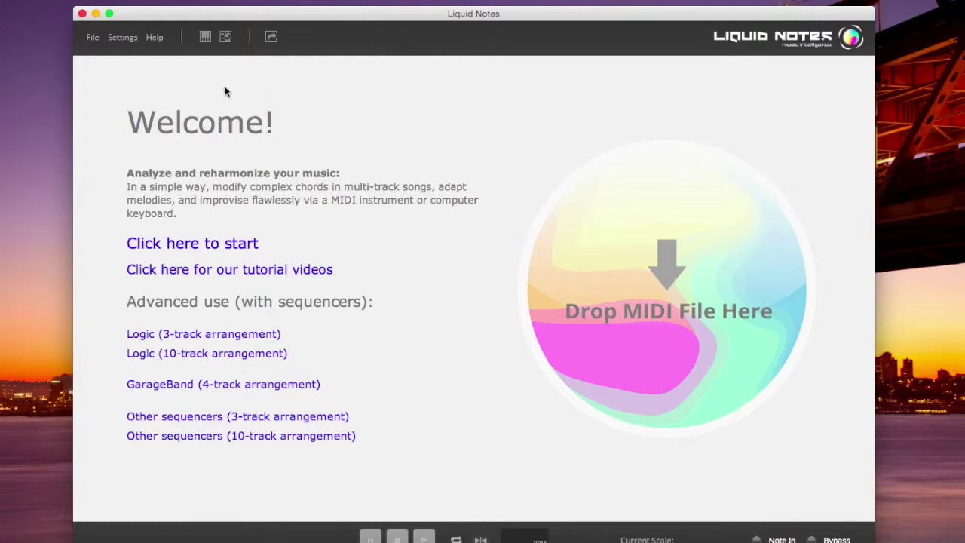
Open the File menu on the Welcome screen.
{"action": "left_click", "coordinate": [93, 40]}
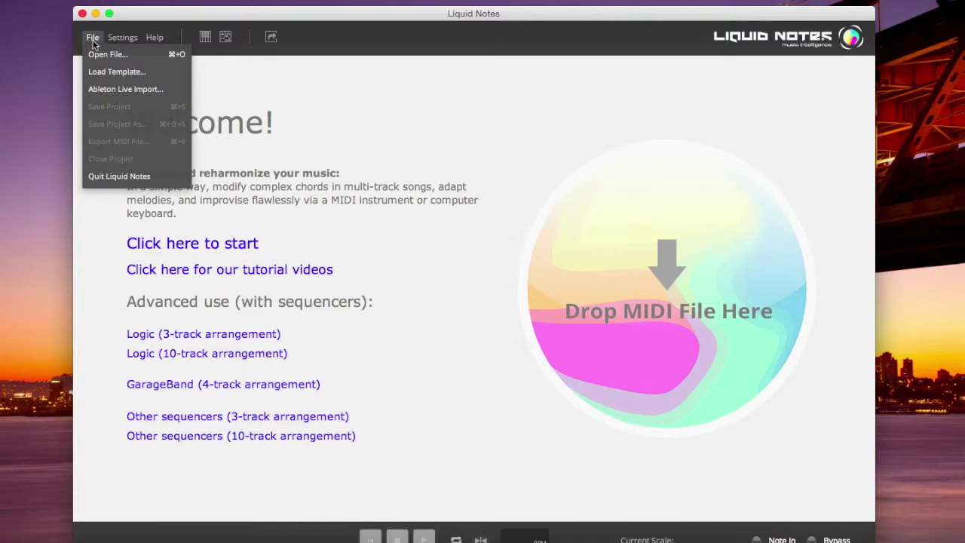
Open Billie's Bounce.mid from the demo music folder to start a new project.
{"action": "left_click", "coordinate": [106, 55]}
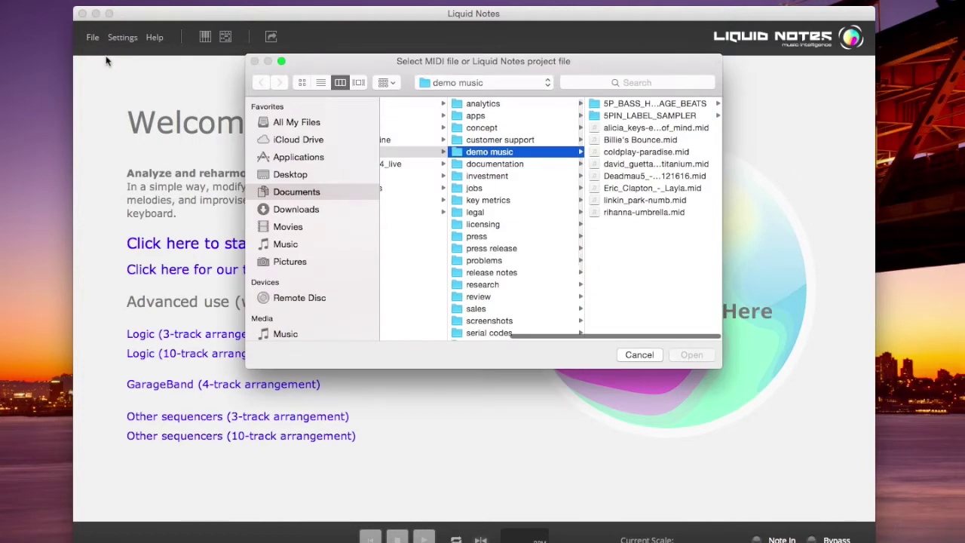
{"action": "left_click", "coordinate": [633, 141]}
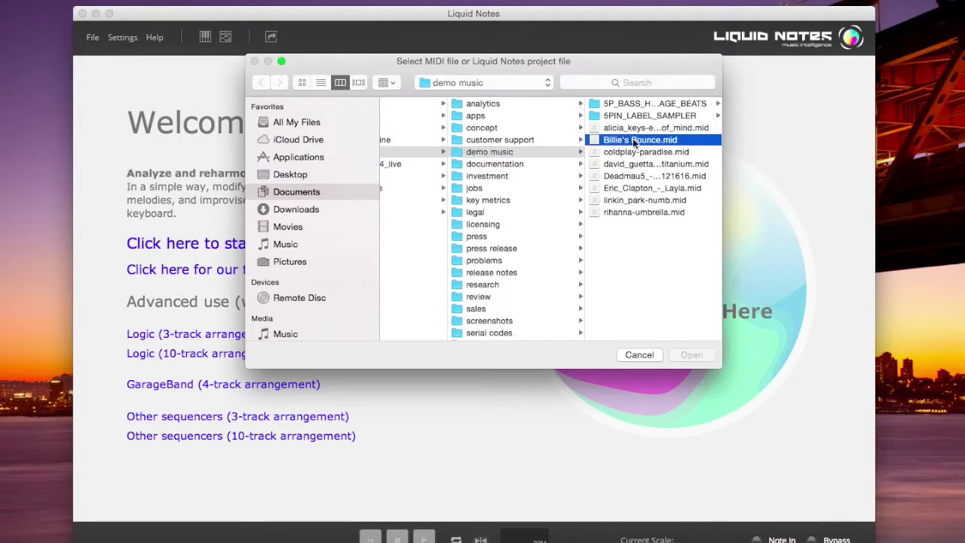
{"action": "left_click", "coordinate": [695, 355]}
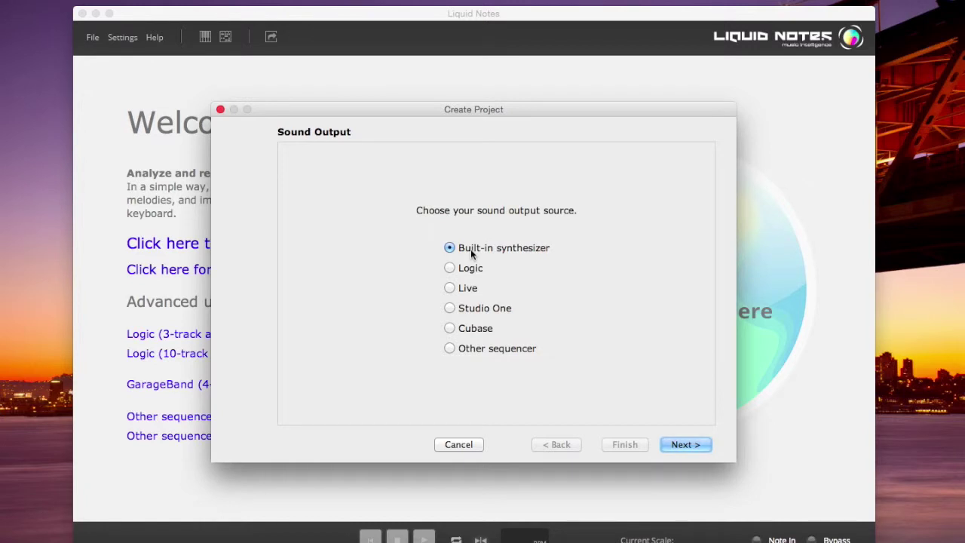
Select Logic as the project's sound output source.
{"action": "left_click", "coordinate": [451, 269]}
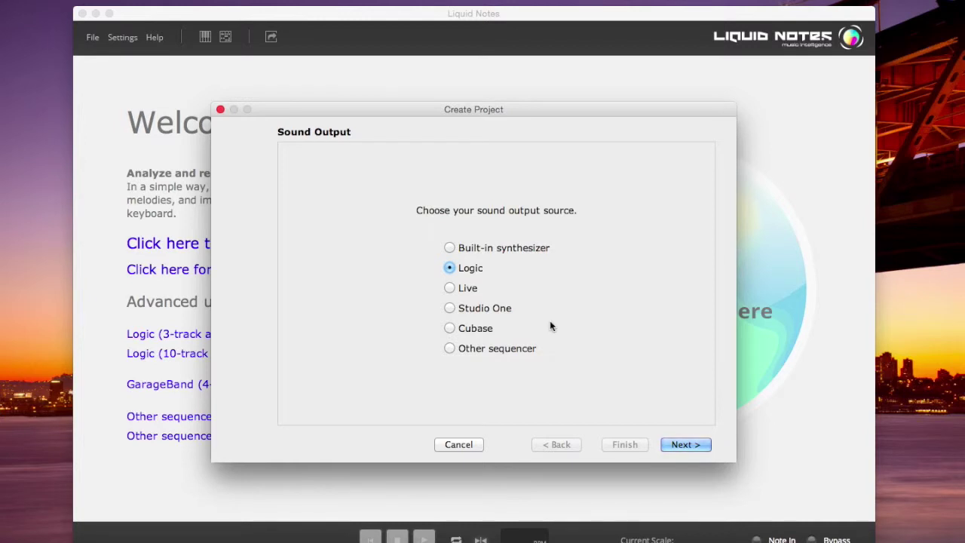
Review Track Type Analysis and both Logic routing pages, then step back toward Sound Output.
{"action": "left_click", "coordinate": [681, 444]}
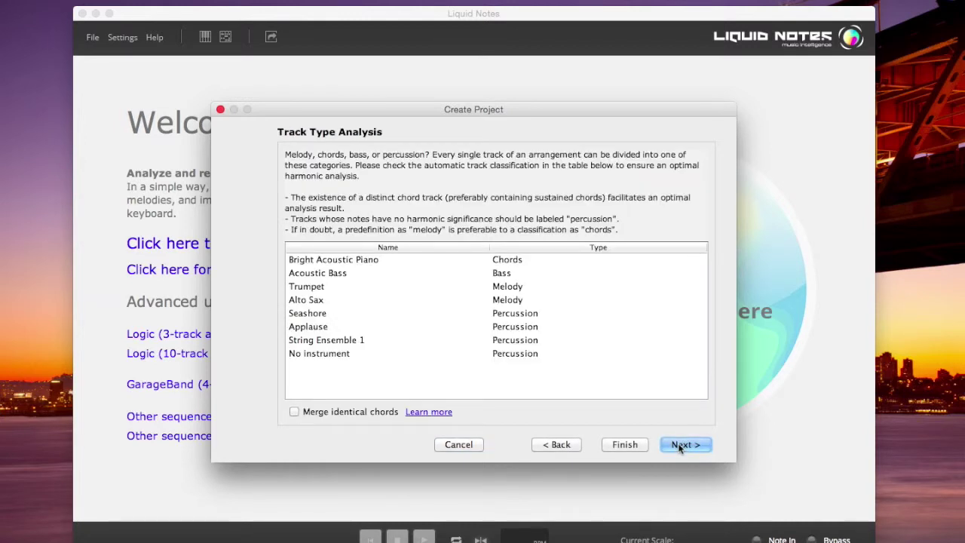
{"action": "left_click", "coordinate": [681, 445]}
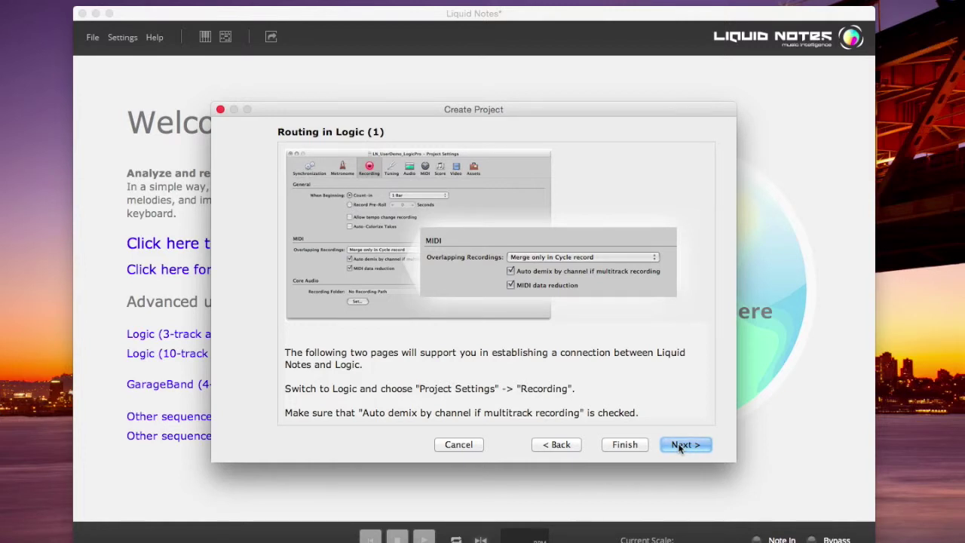
{"action": "left_click", "coordinate": [681, 448]}
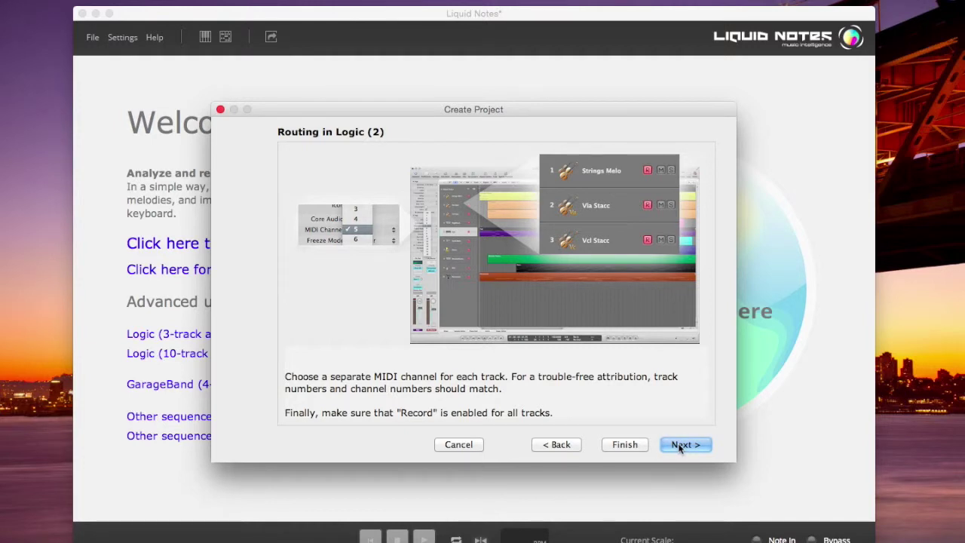
{"action": "left_click", "coordinate": [557, 445]}
Switch sound output to Other sequencer and continue through track analysis to Routing Settings.
{"action": "left_click", "coordinate": [556, 445]}
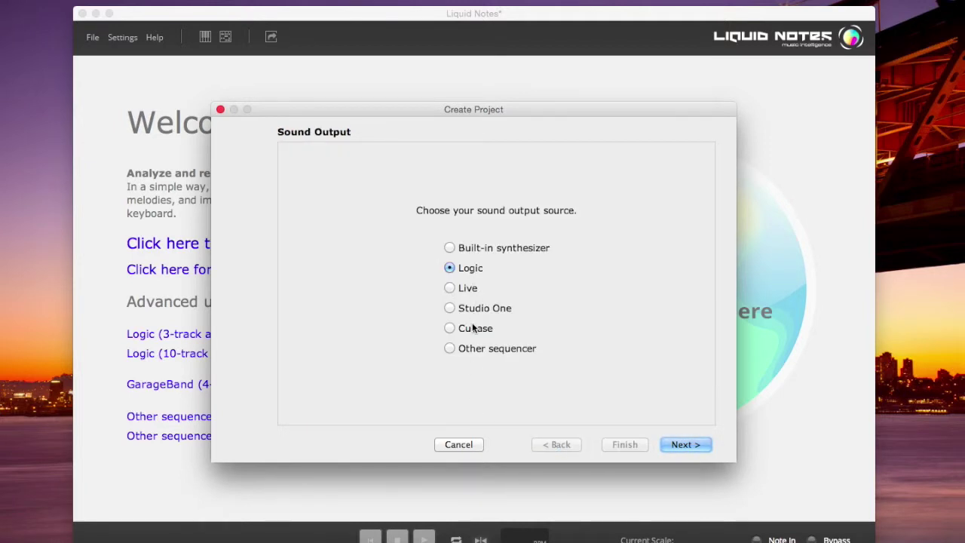
{"action": "left_click", "coordinate": [451, 348]}
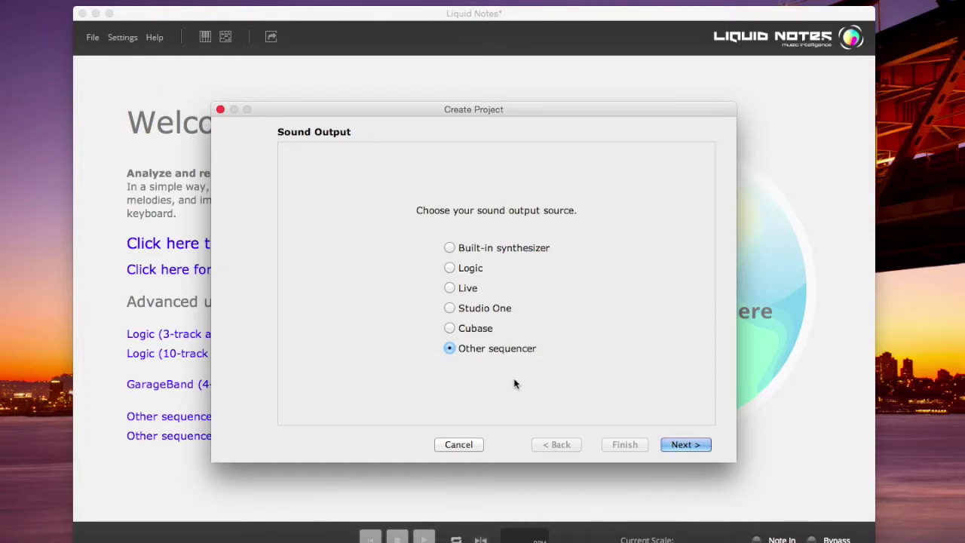
{"action": "left_click", "coordinate": [681, 445]}
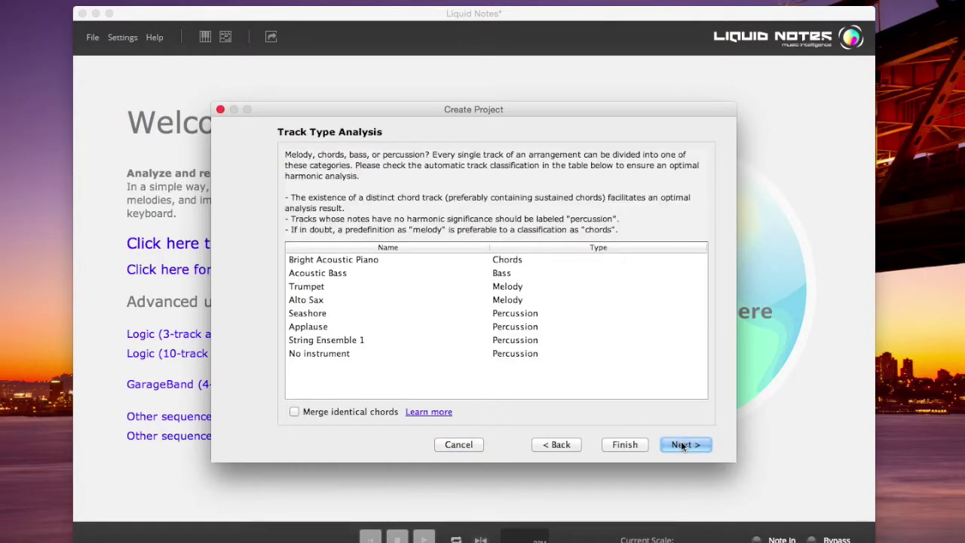
{"action": "left_click", "coordinate": [681, 445]}
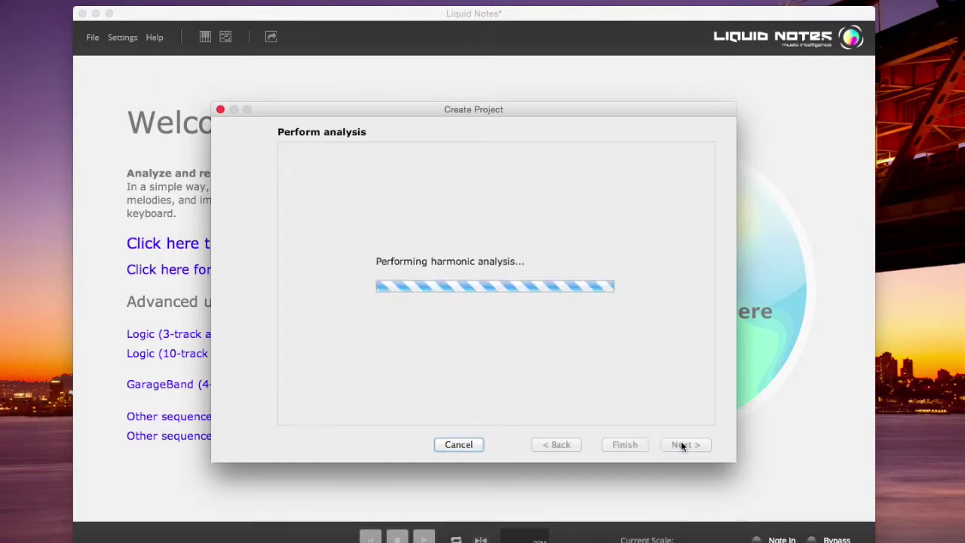
{"action": "left_click", "coordinate": [681, 445]}
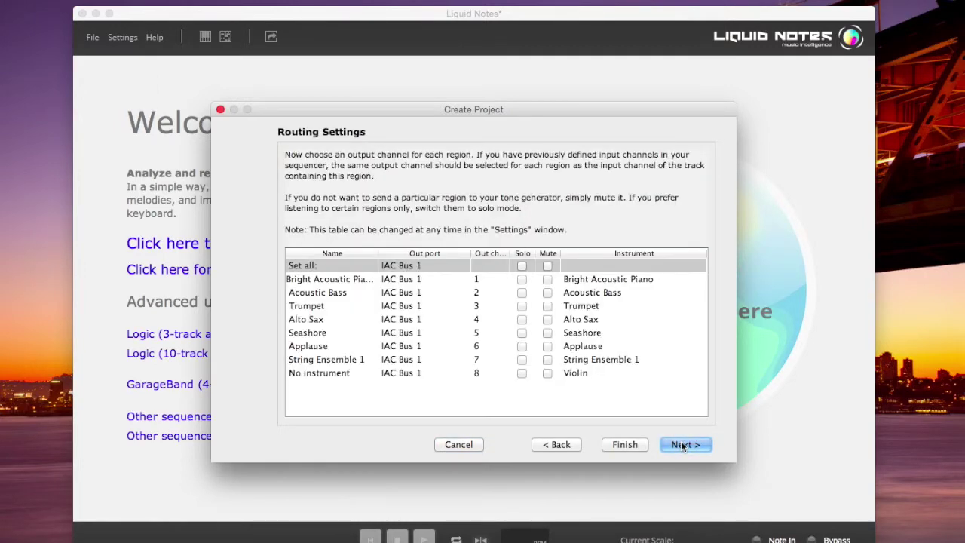
Accept the IAC Bus 1 routing to create the project and show Instruments and Routing.
{"action": "left_click", "coordinate": [681, 445]}
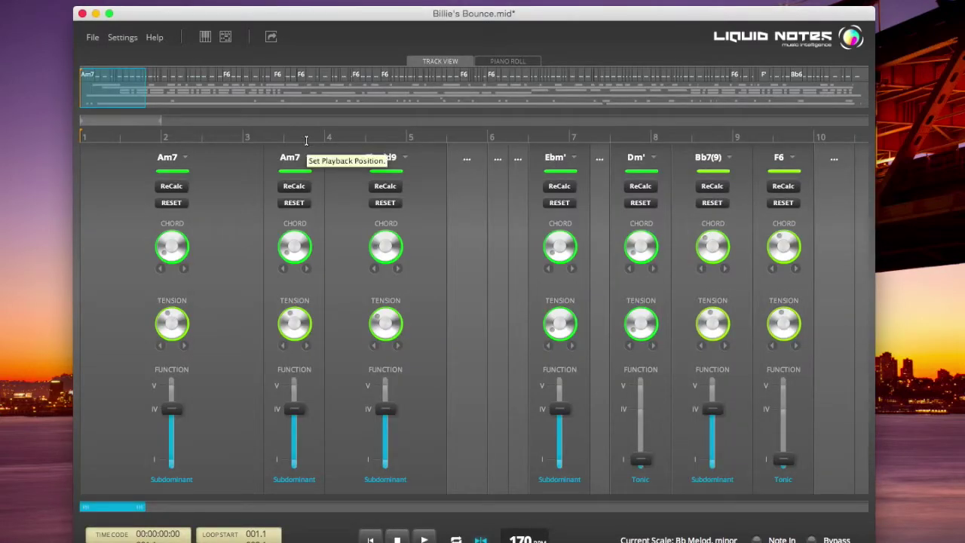
{"action": "left_click", "coordinate": [204, 39]}
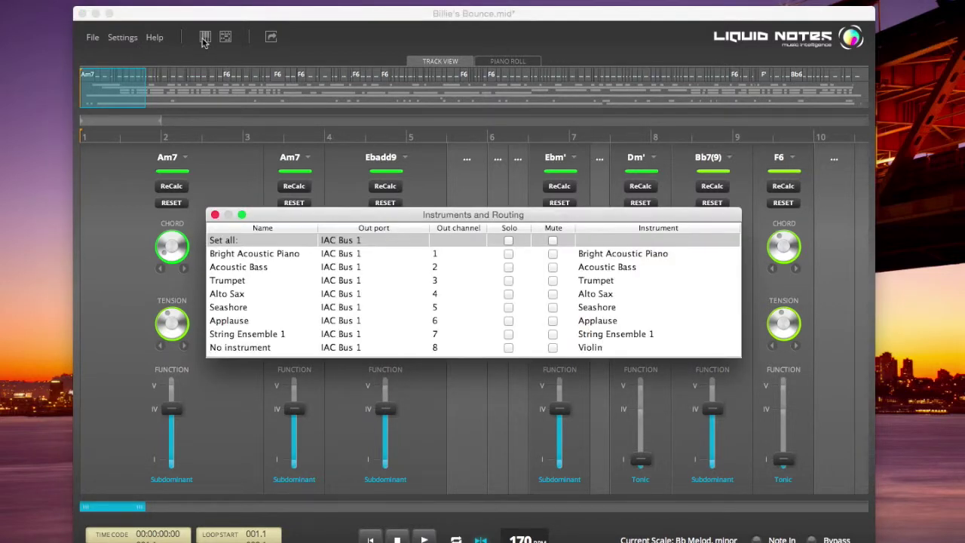